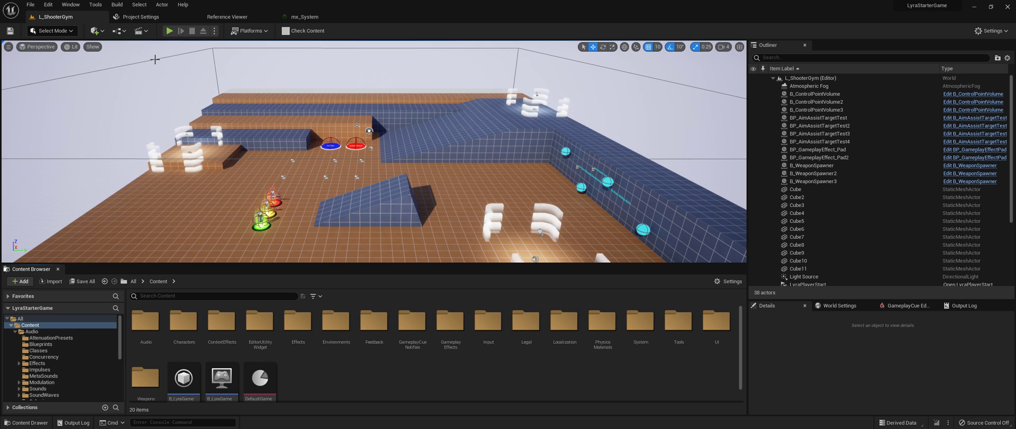
In the EditorUtilityWidget folder, create the Editor Utility Widget 'AudioMeteringWidget' and open it in the designer.
double_click(259, 325)
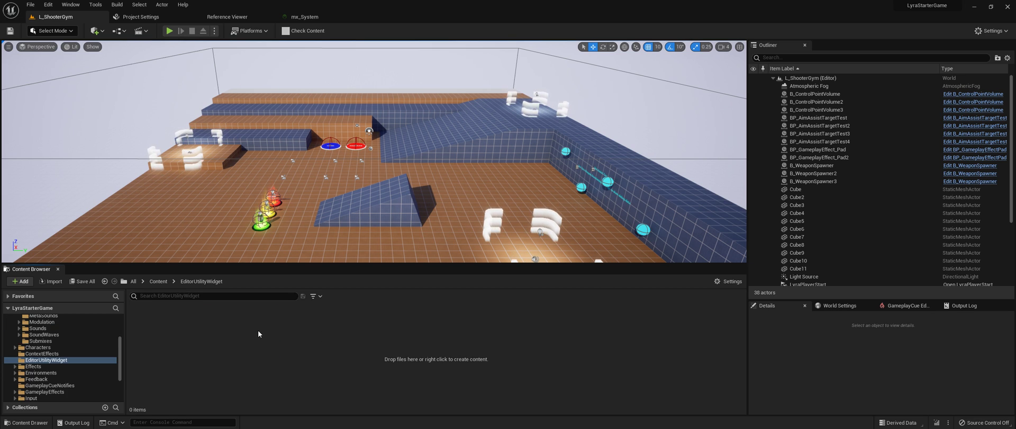
right_click(191, 358)
key(Escape)
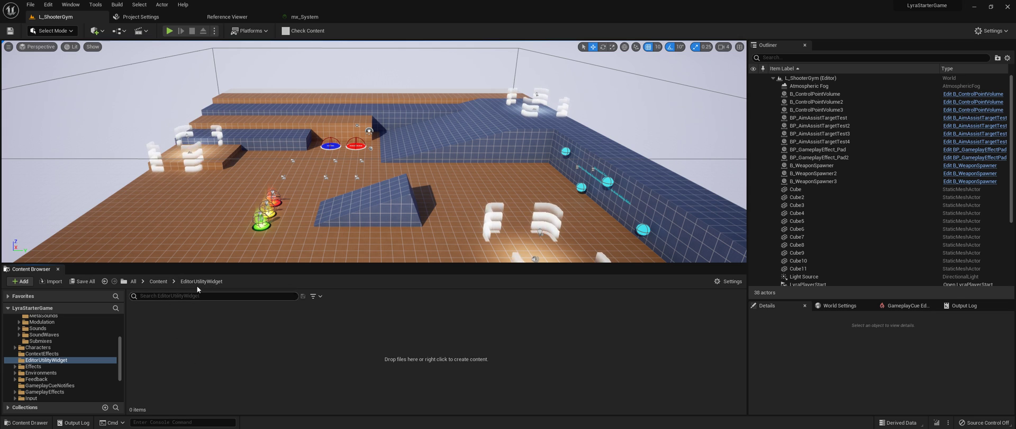
right_click(196, 349)
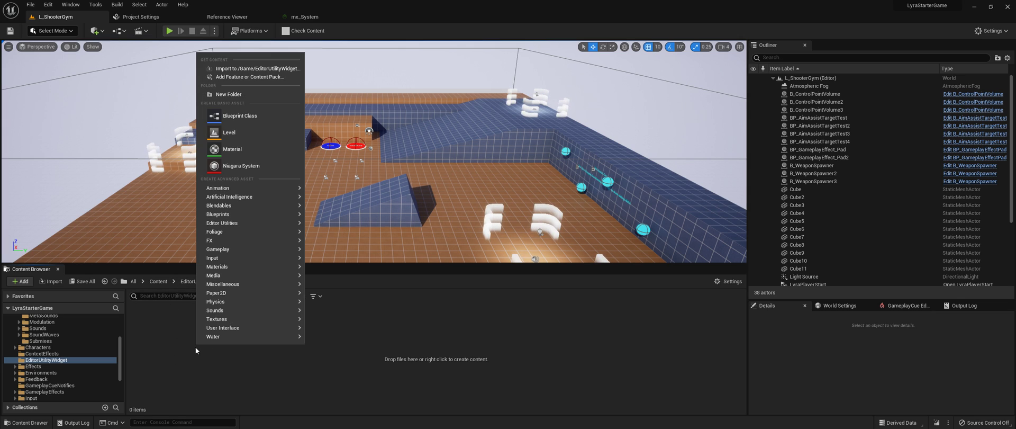
mouse_move(249, 223)
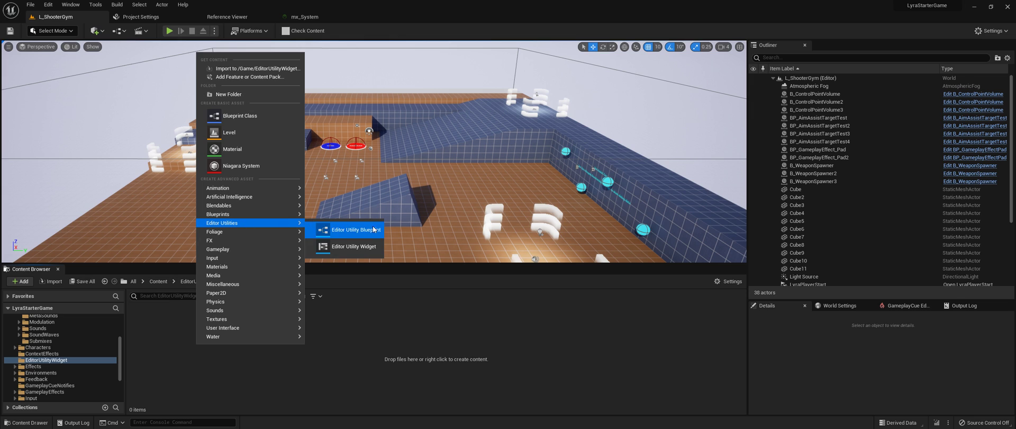
click(352, 247)
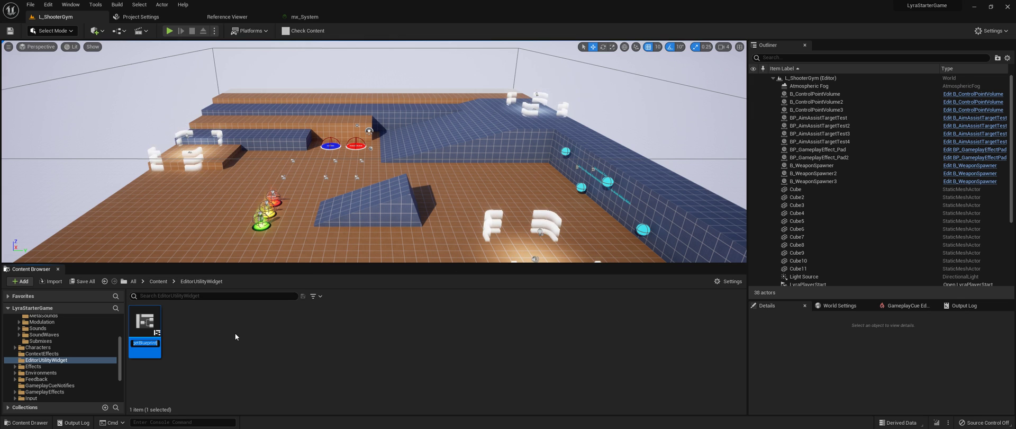
text(AudioMeteringWidget)
key(Return)
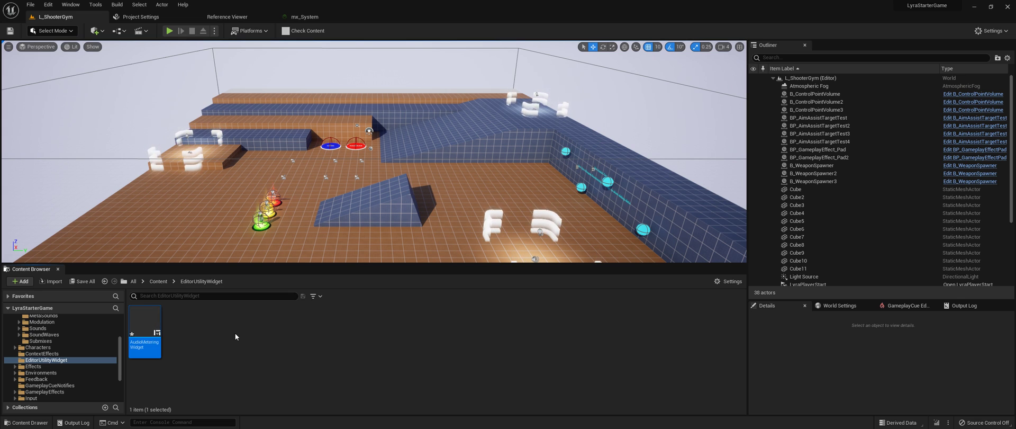
double_click(152, 341)
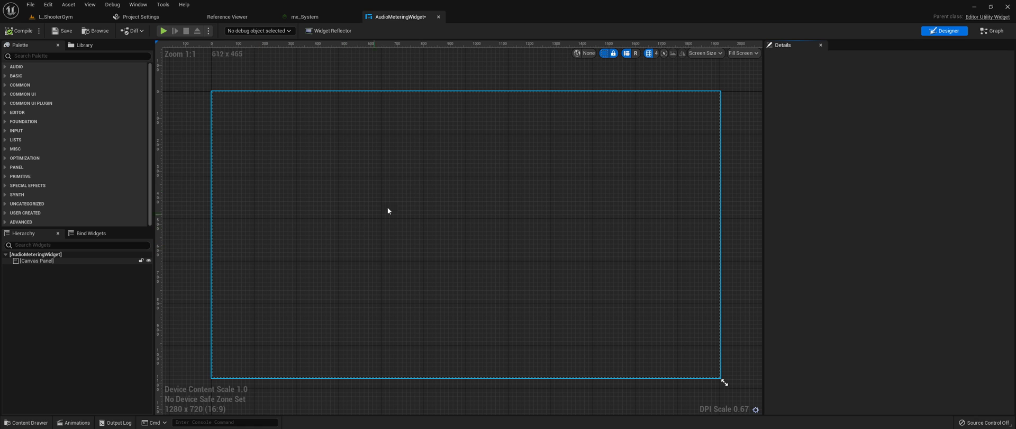
Switch to the browser's Audio Metering snippet page and scroll to the 1. Designer - Meters snippet.
key(alt+Tab)
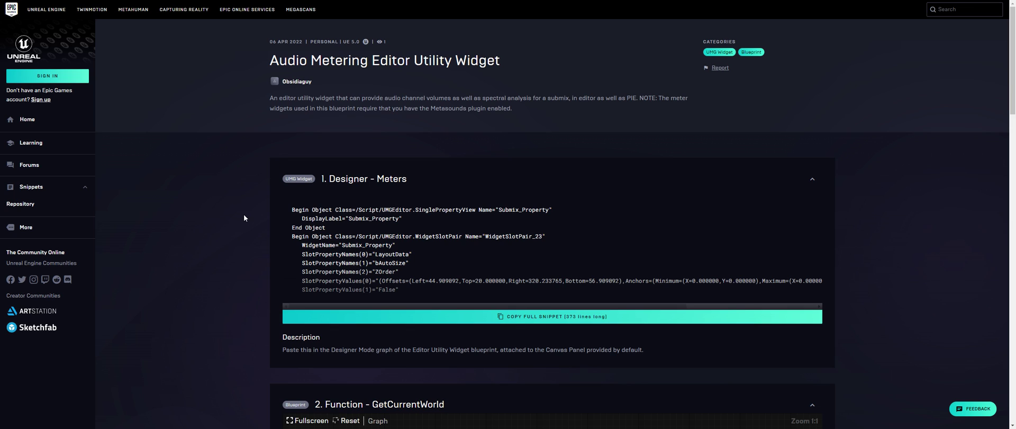
scroll(281, 228, down, 1)
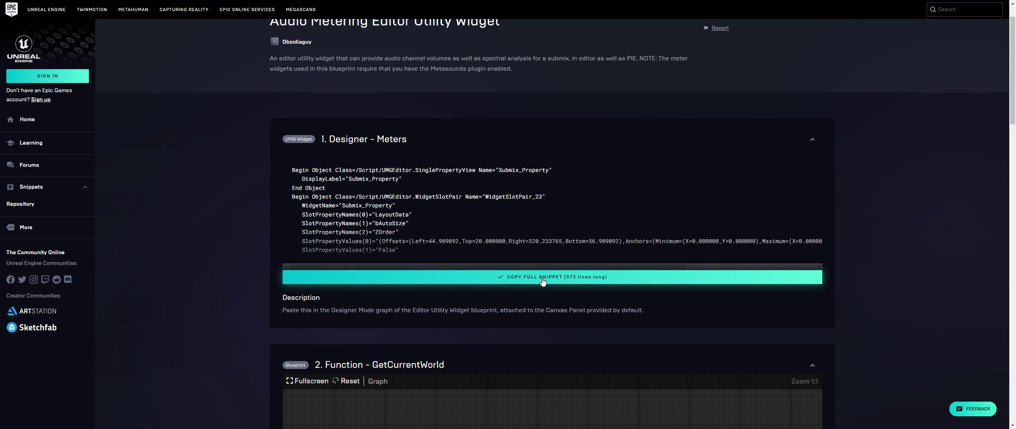
Back in Unreal Editor, paste the copied meter widgets into the Canvas Panel.
key(alt+Tab)
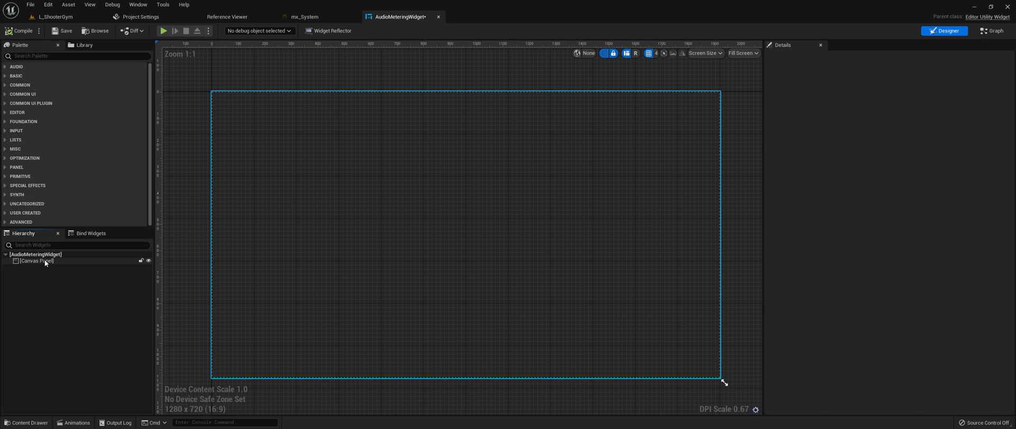
right_click(44, 260)
click(49, 262)
right_click(46, 260)
click(71, 294)
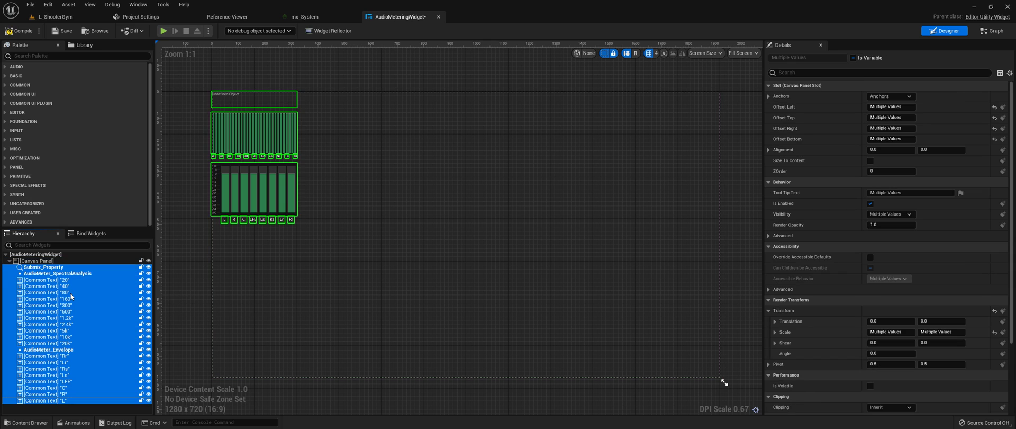
Check the pasted spectral analysis and envelope meters on the canvas.
click(188, 158)
scroll(226, 131, up, 3)
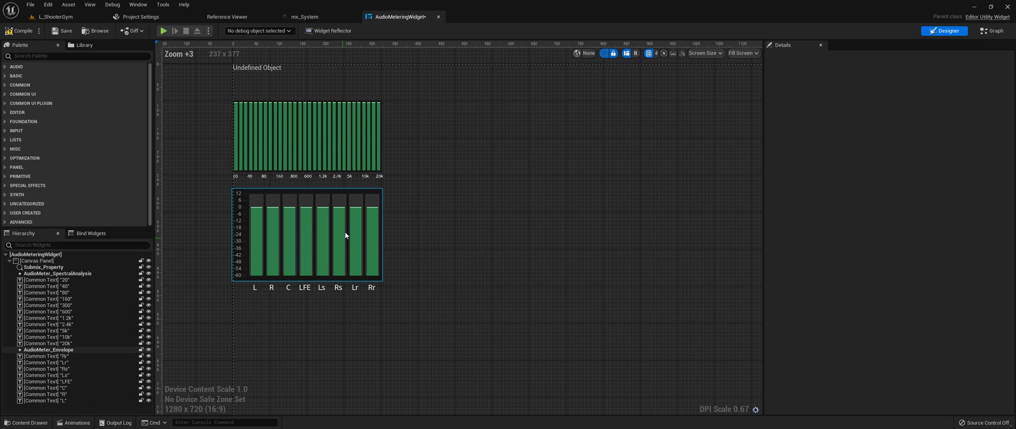
click(335, 142)
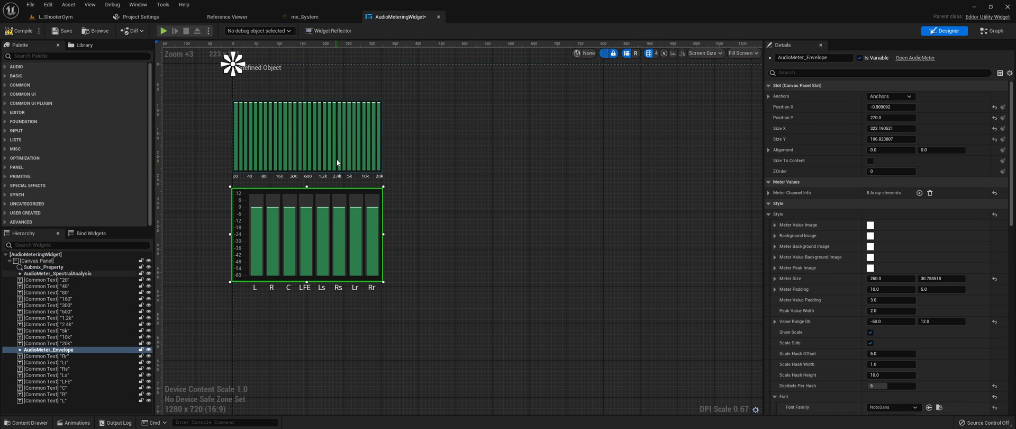
click(327, 247)
Set the designer preview size to Desired.
scroll(319, 221, down, 4)
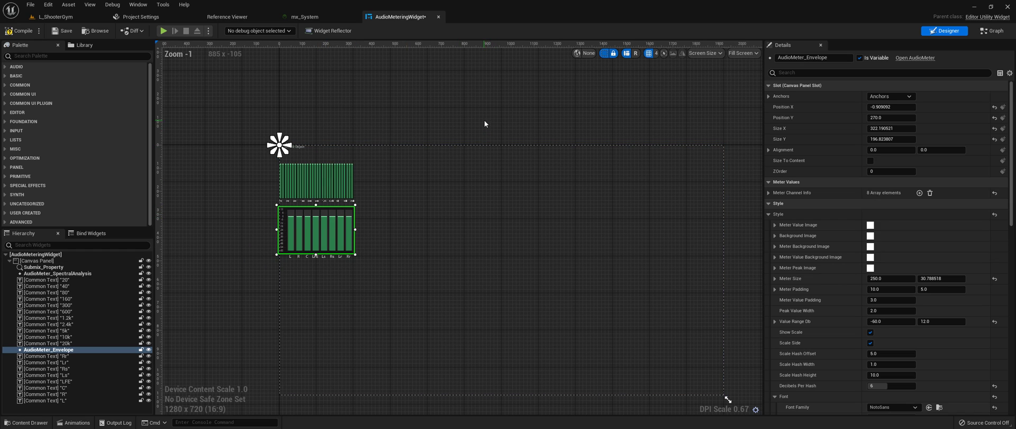
click(743, 53)
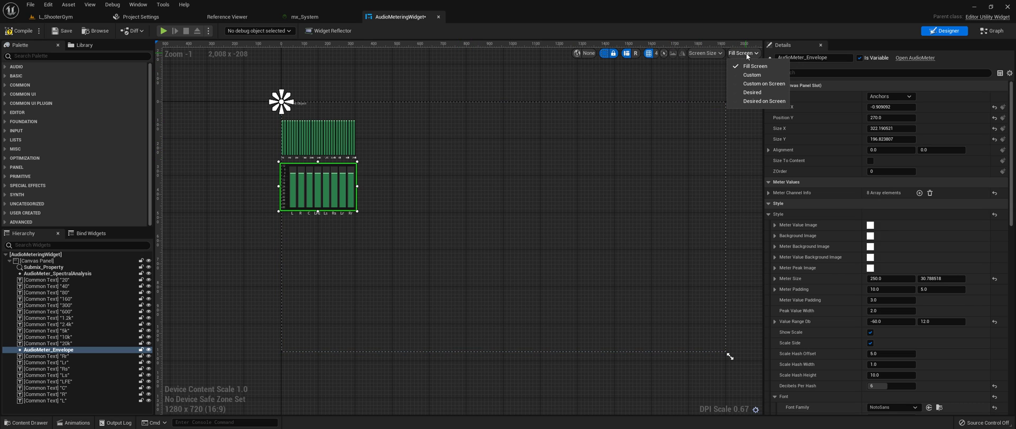
click(741, 53)
click(741, 53)
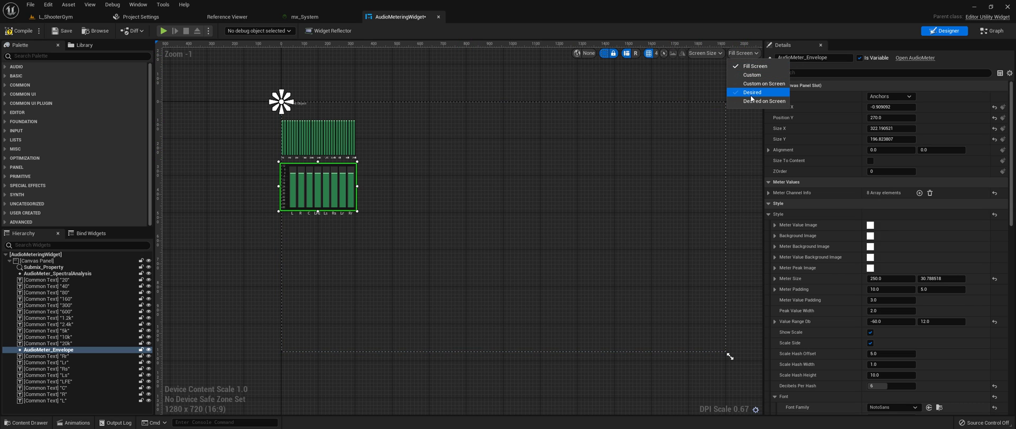
click(753, 92)
scroll(508, 185, up, 2)
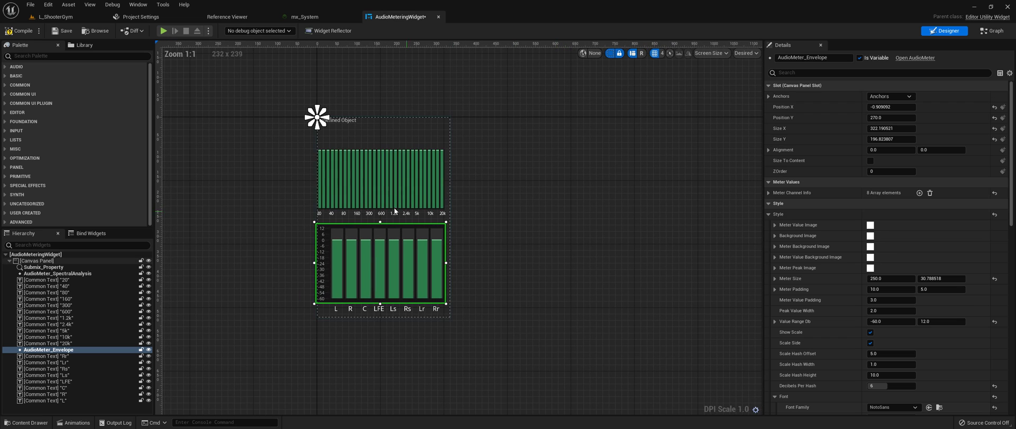
click(567, 211)
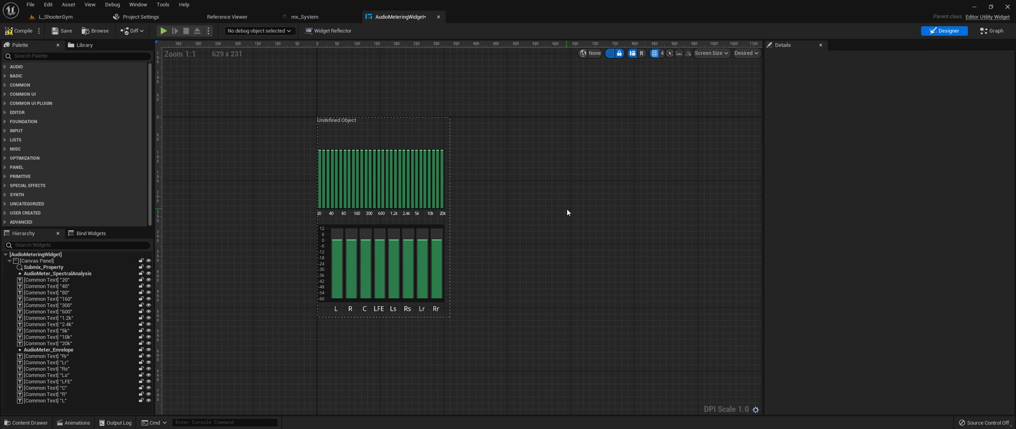
In the Event Graph, box-select the three default event nodes.
click(992, 30)
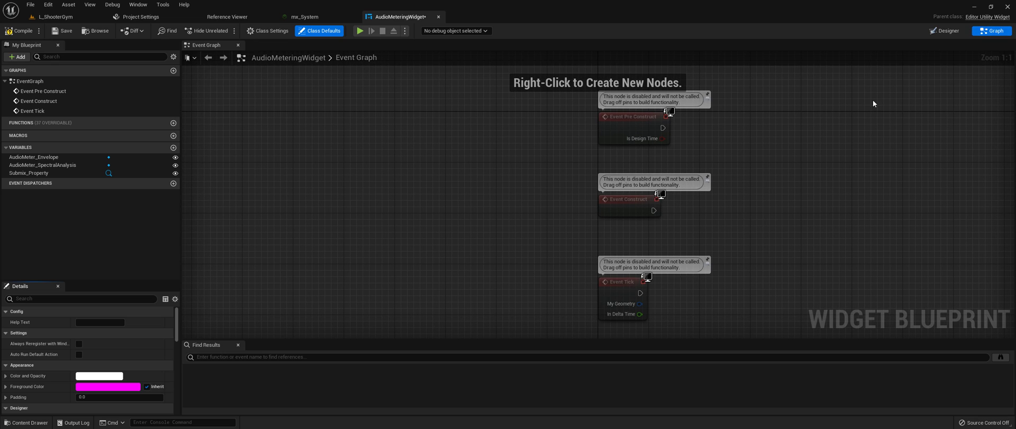
right_drag(789, 200, 740, 144)
scroll(740, 143, down, 2)
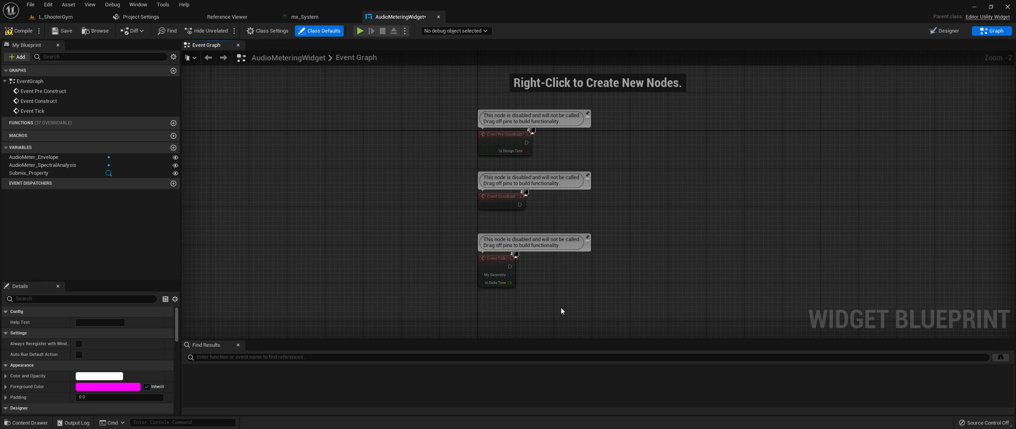
drag(561, 316, 497, 151)
Delete the three default event nodes from the Event Graph.
key(Delete)
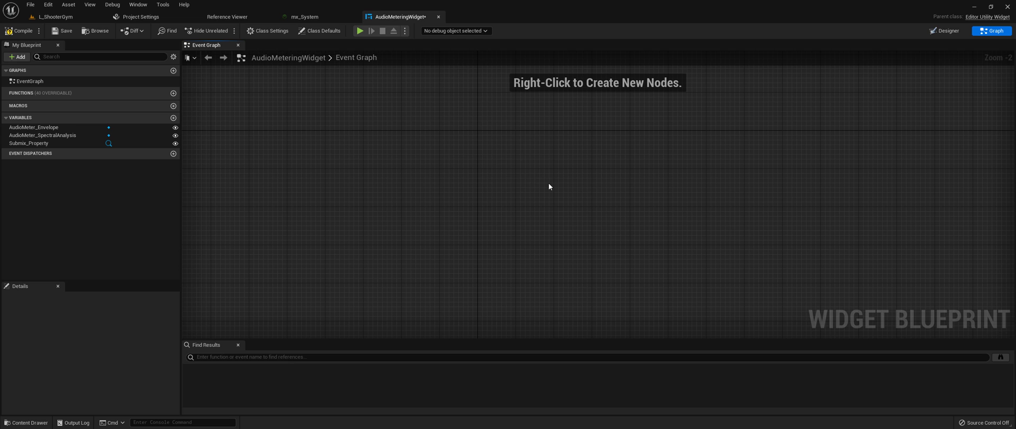
scroll(548, 183, down, 1)
right_drag(548, 182, 506, 193)
In the browser, copy the '2. Function - GetCurrentWorld' snippet and return to the widget blueprint.
key(alt+Tab)
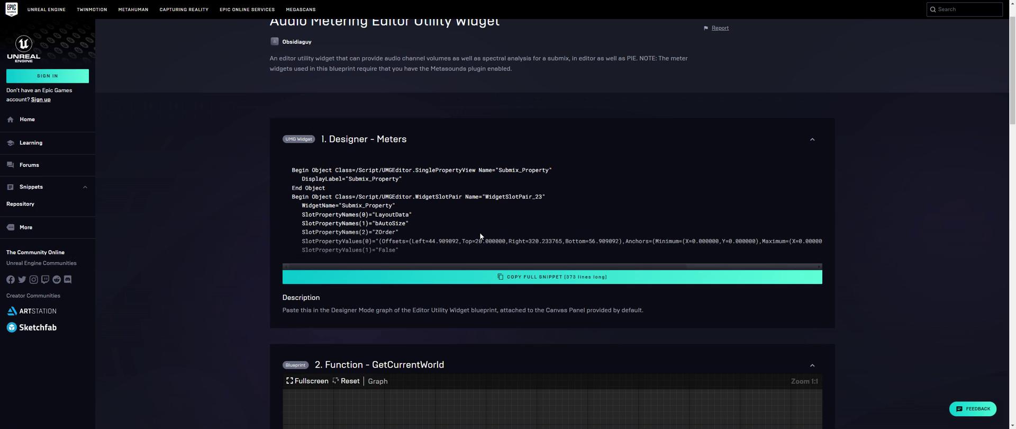
scroll(207, 235, down, 5)
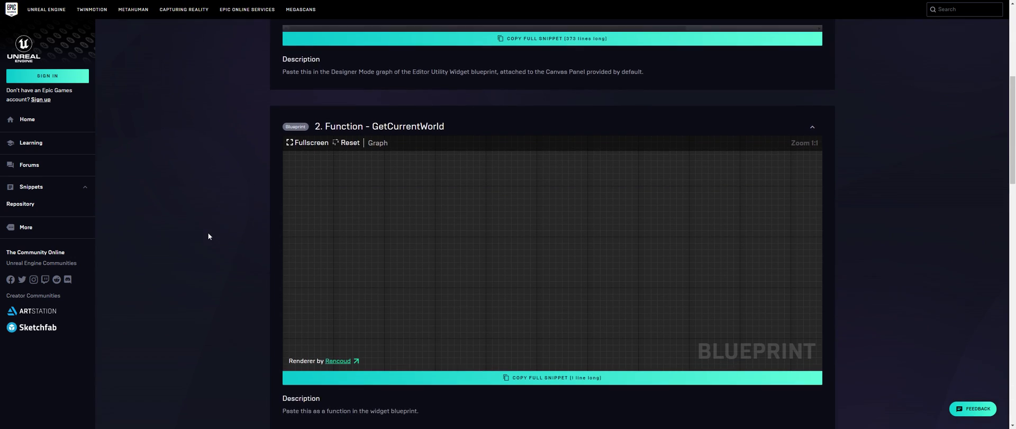
scroll(215, 218, down, 3)
scroll(215, 218, up, 4)
scroll(215, 218, down, 1)
scroll(215, 218, up, 1)
scroll(216, 219, down, 1)
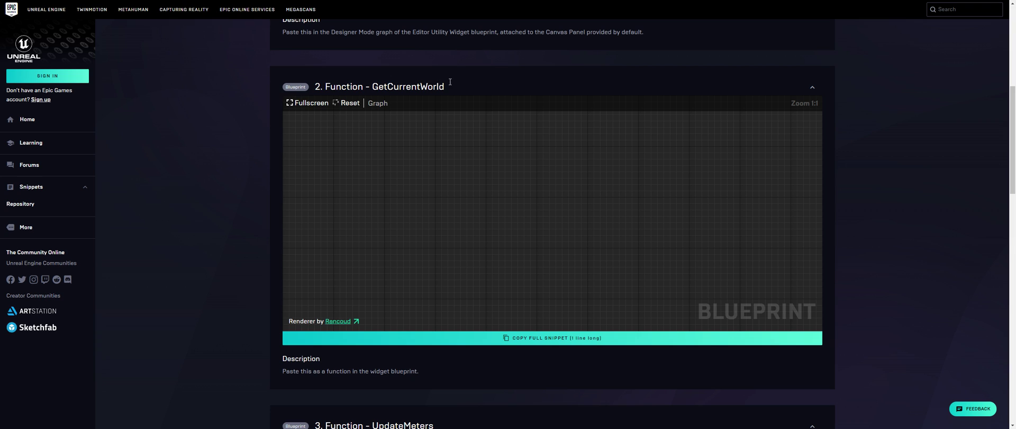
click(548, 338)
key(alt+Tab)
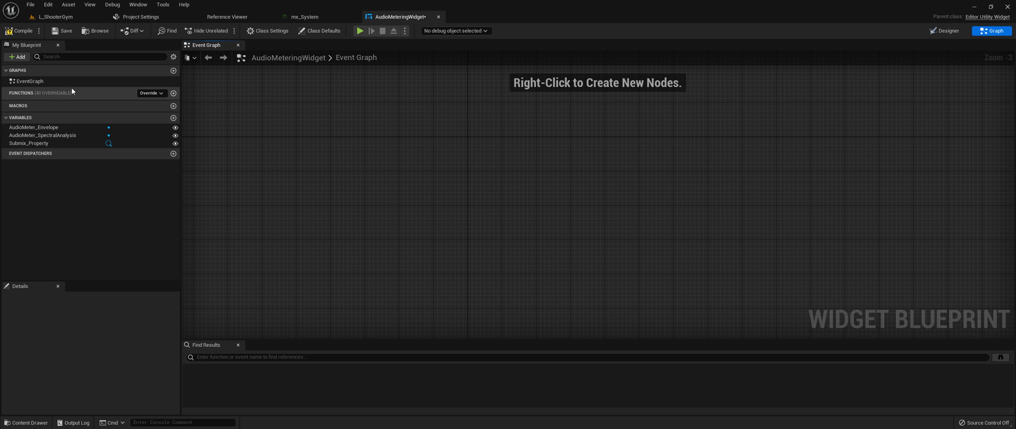
Paste GetCurrentWorld as a function, then check its Get PIEWorlds and Get Editor World nodes.
right_click(99, 91)
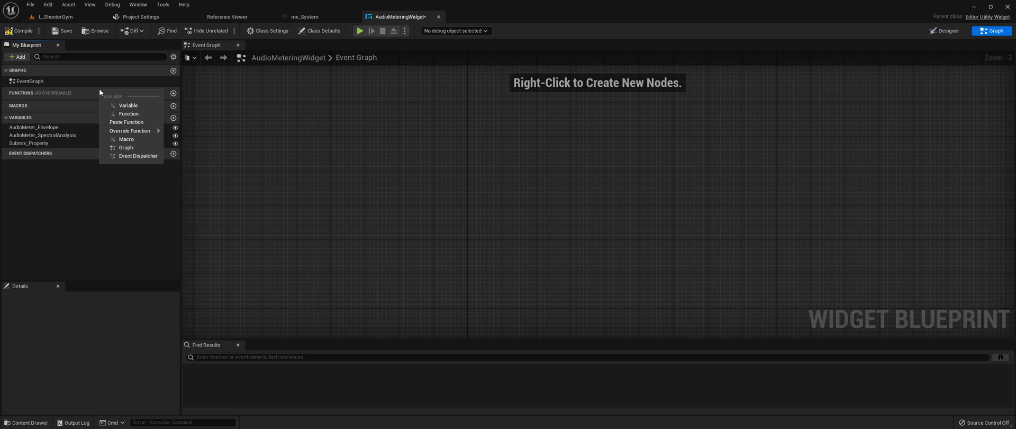
click(117, 124)
click(320, 106)
scroll(505, 122, down, 1)
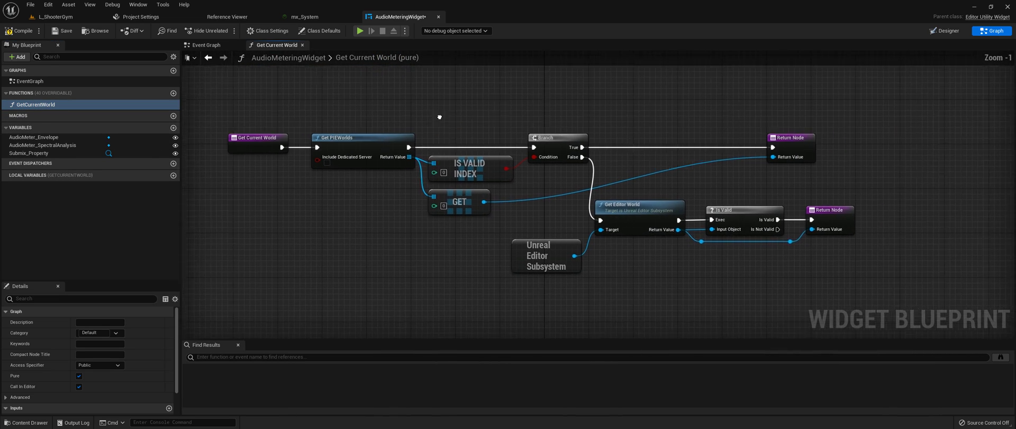
click(358, 147)
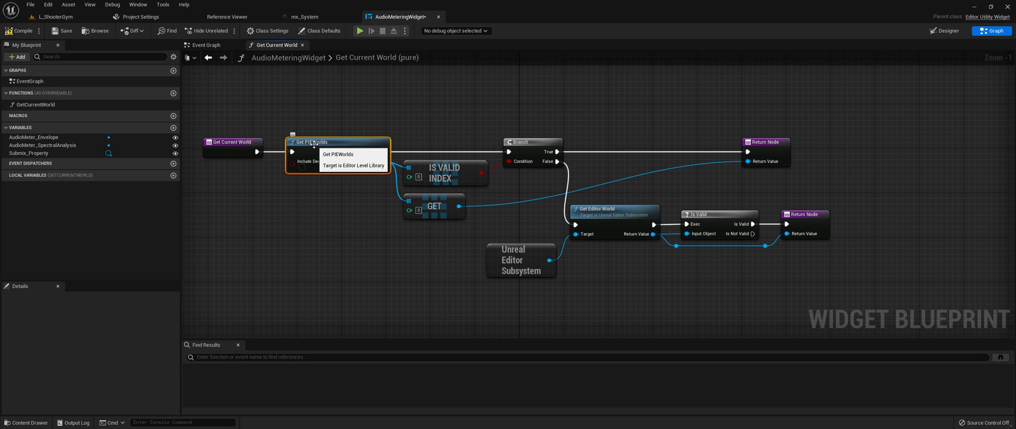
click(632, 209)
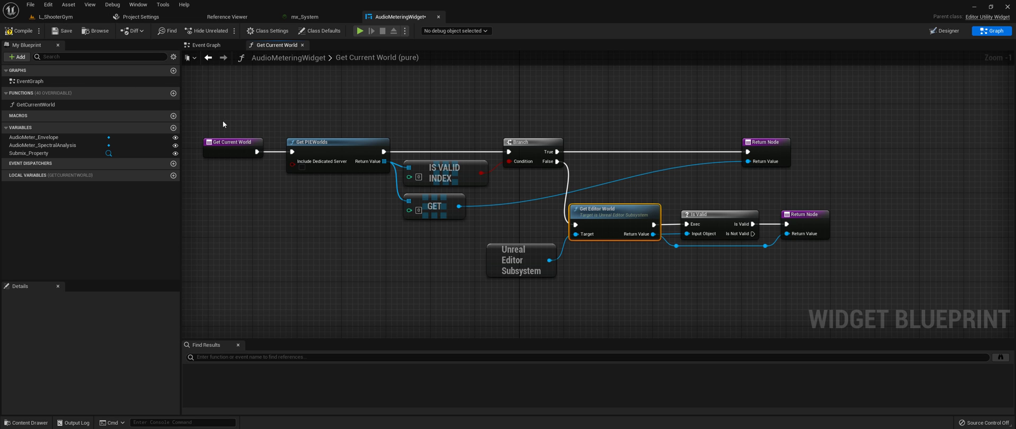
key(alt+Tab)
Copy the UpdateMeters snippet and paste it into the blueprint as the UpdateMeters function.
scroll(431, 216, down, 6)
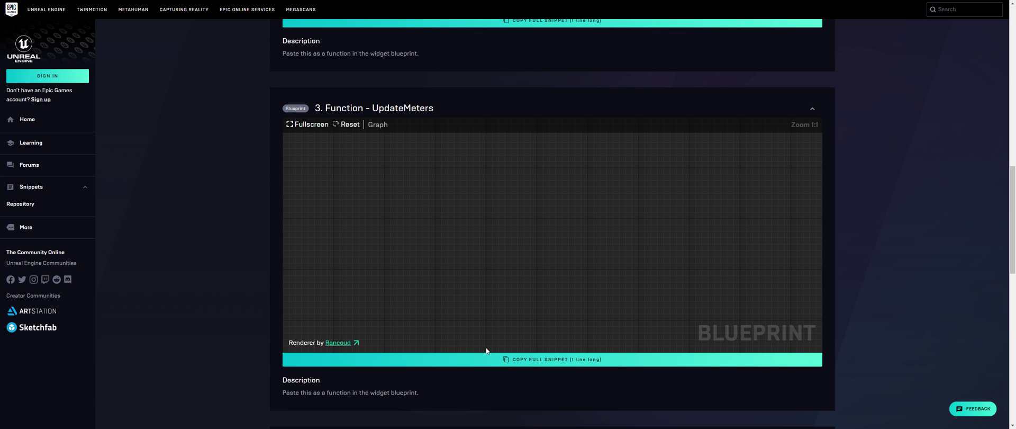
click(578, 360)
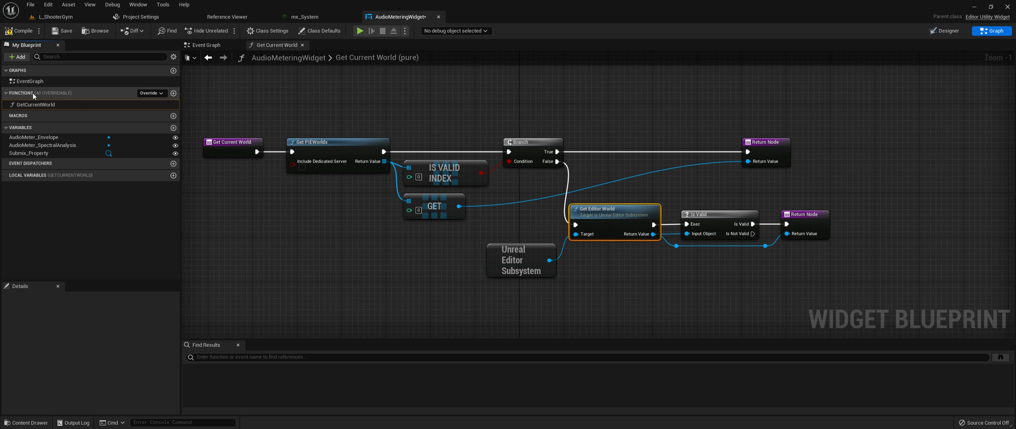
right_click(59, 91)
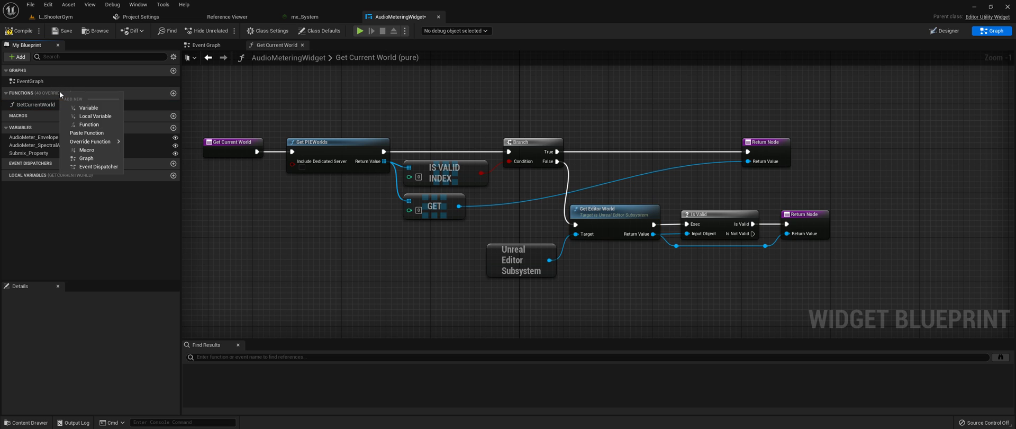
click(97, 132)
click(309, 95)
With the Event Graph showing, copy the 4. Graph snippet from the browser.
click(207, 45)
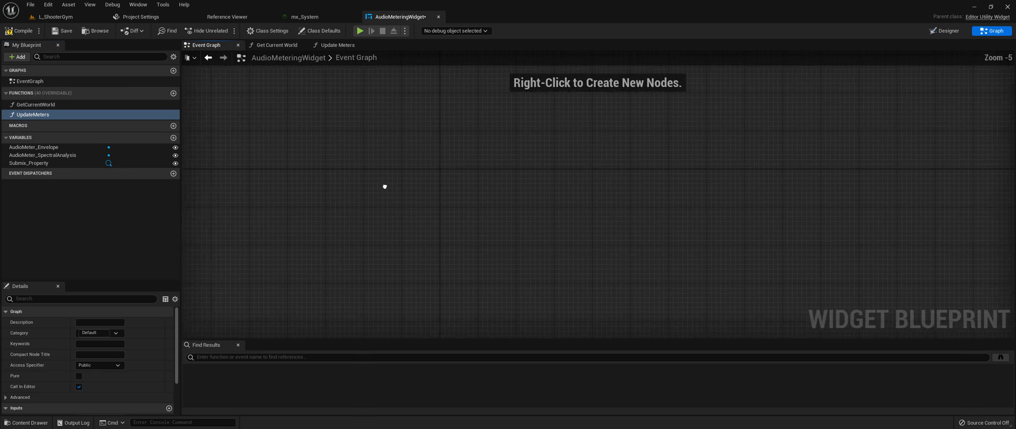
key(alt+Tab)
scroll(234, 172, down, 7)
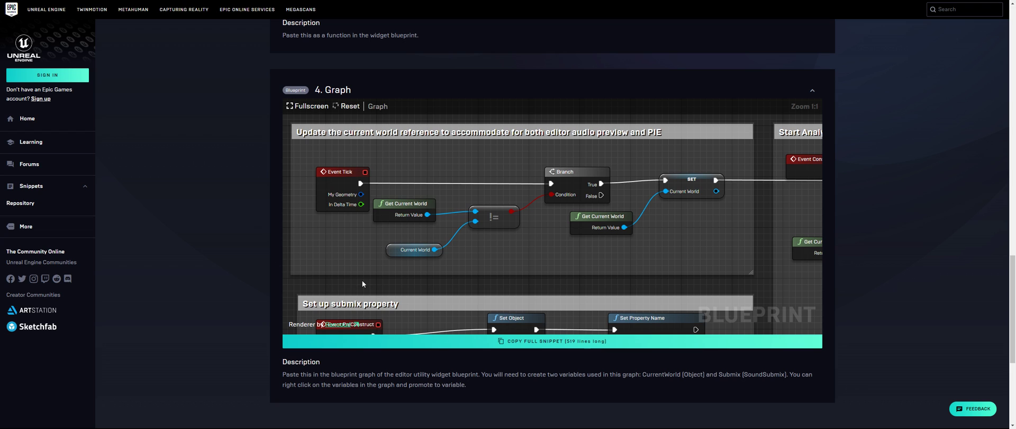
click(471, 341)
Paste the copied metering node groups into the widget's Event Graph.
key(alt+Tab)
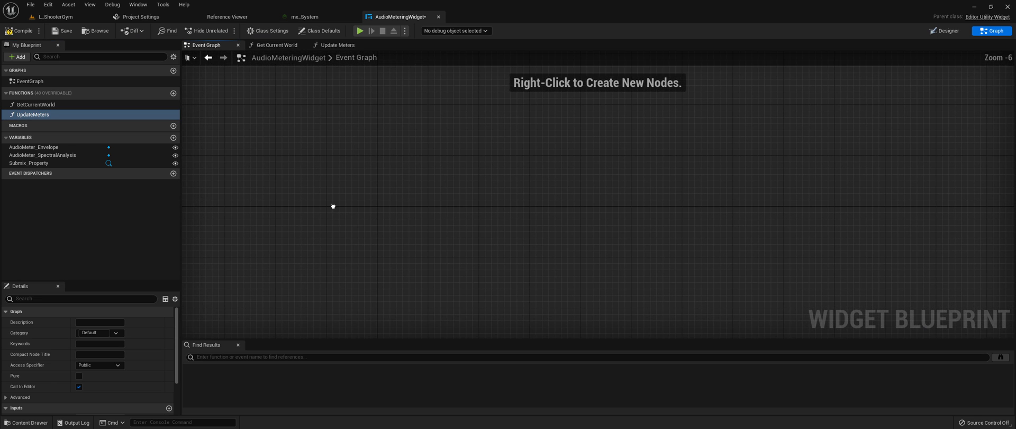
right_drag(447, 168, 472, 199)
key(ctrl+v)
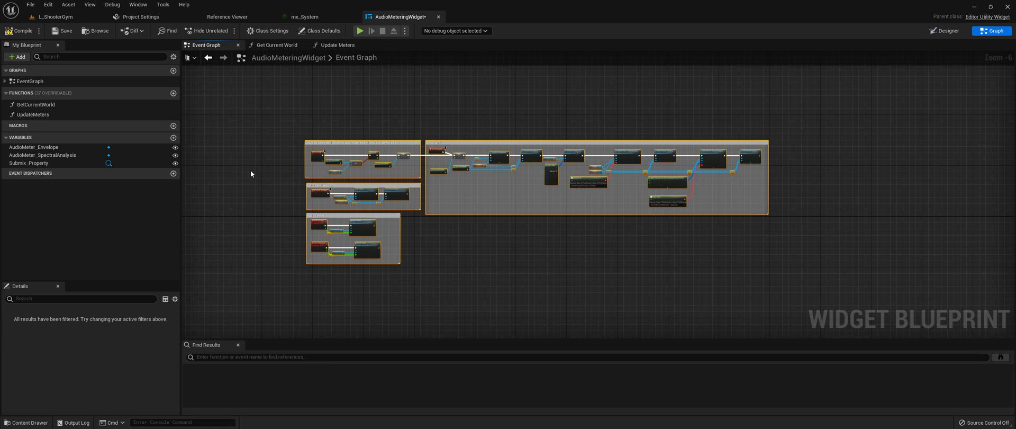
scroll(283, 180, up, 3)
scroll(281, 170, down, 3)
click(501, 194)
scroll(501, 195, up, 2)
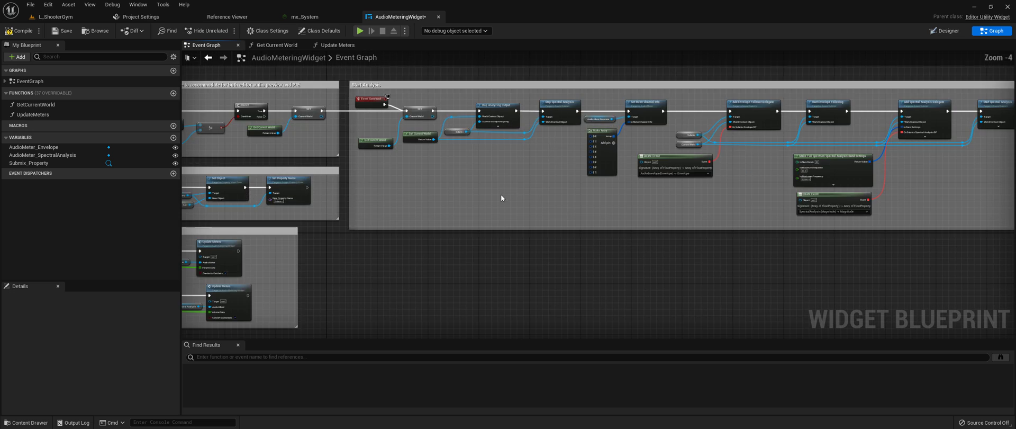
scroll(500, 195, up, 1)
right_drag(501, 194, 628, 233)
right_drag(354, 157, 457, 172)
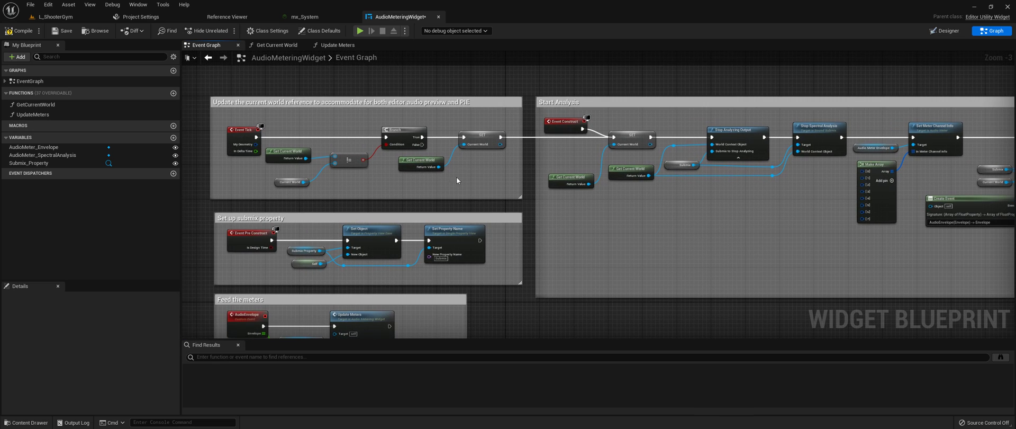
Create the missing CurrentWorld and Submix variables, then return to the L_ShooterGym level.
click(683, 165)
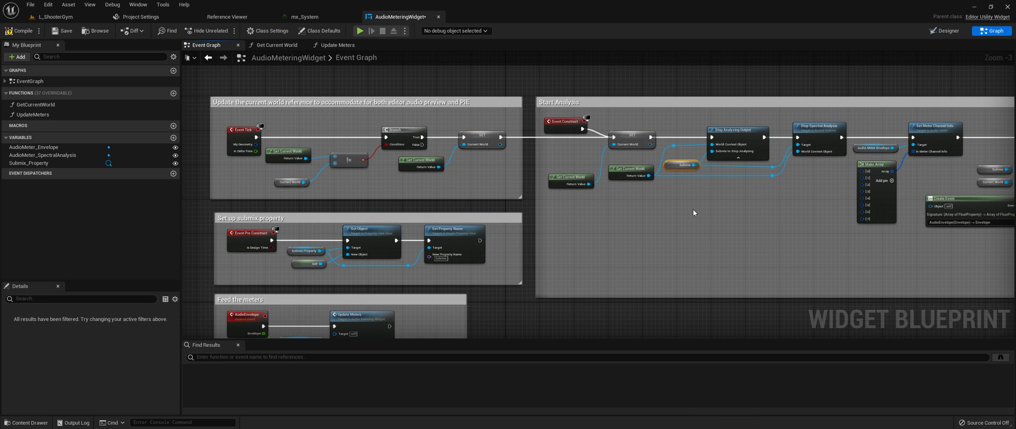
right_drag(338, 196, 386, 198)
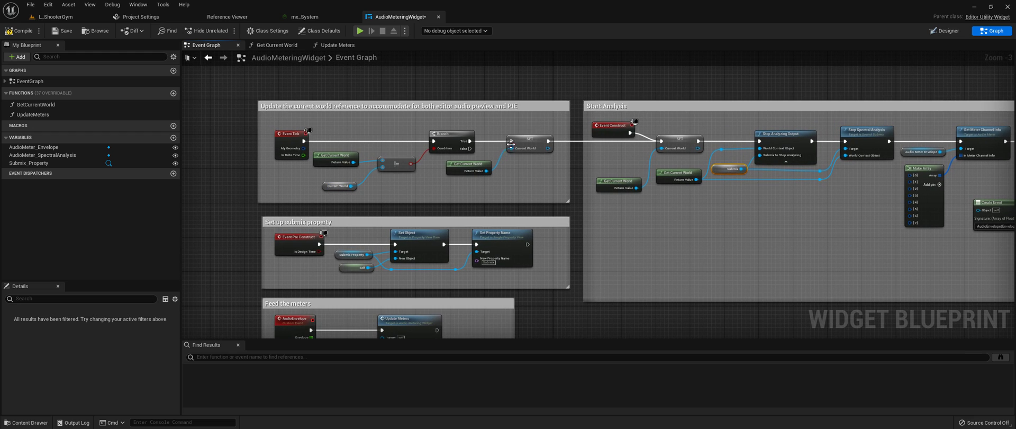
click(534, 139)
right_click(537, 138)
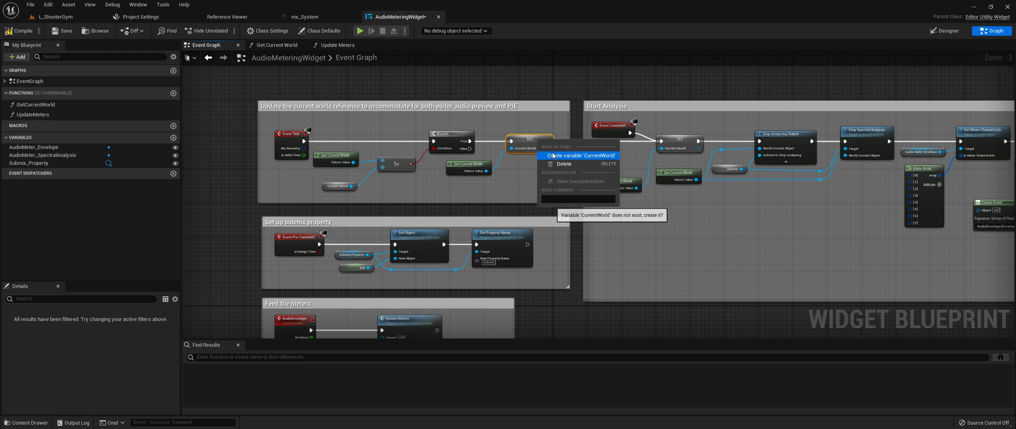
click(577, 155)
right_drag(704, 190, 513, 183)
click(539, 162)
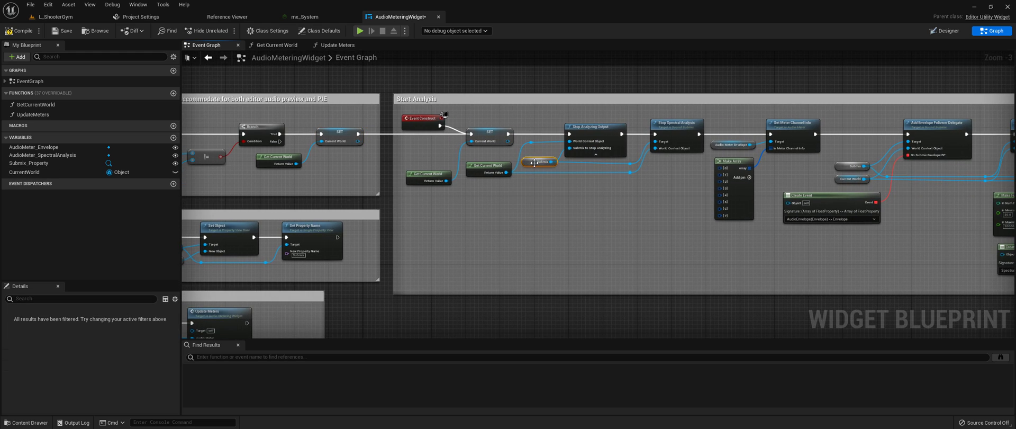
right_click(536, 162)
click(548, 178)
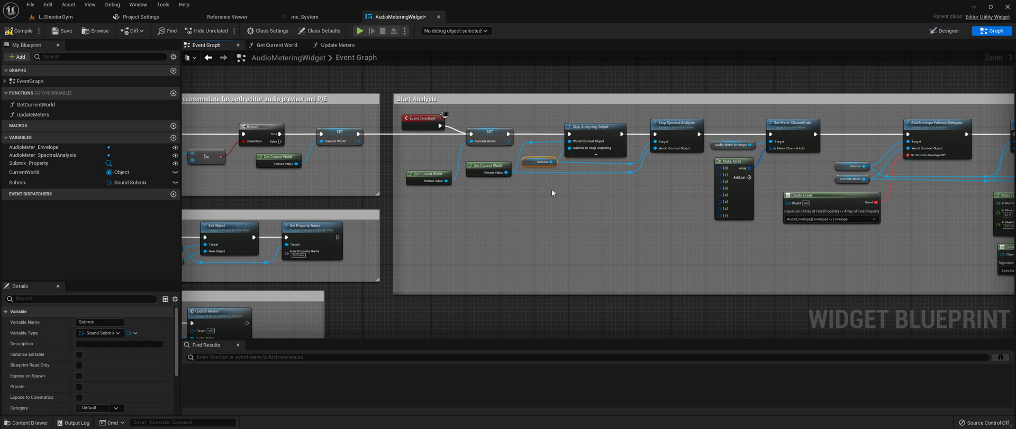
scroll(558, 210, down, 3)
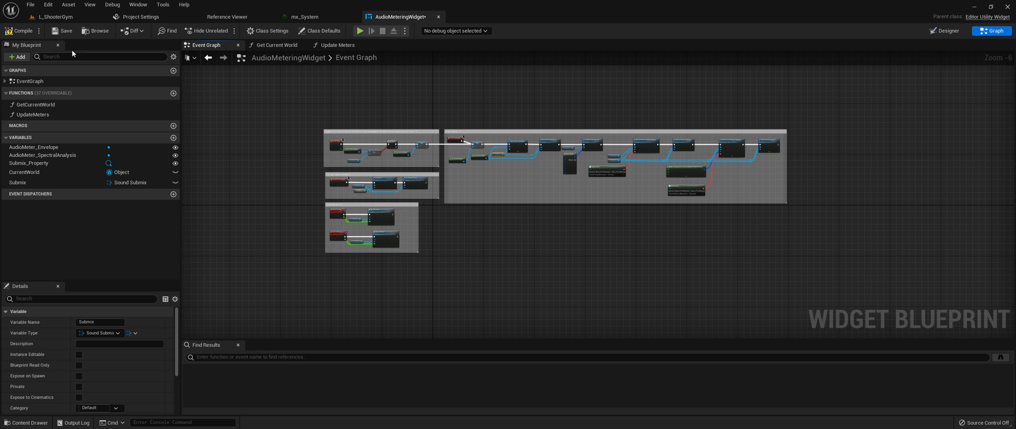
click(62, 17)
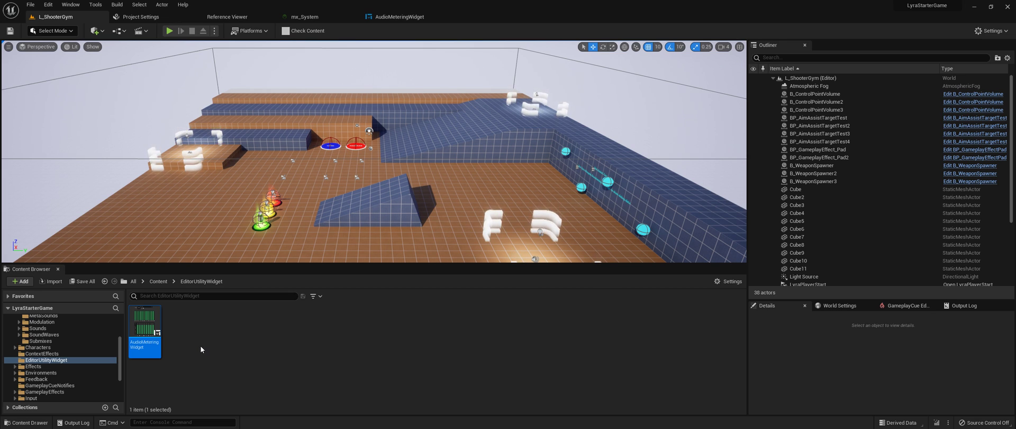
Run AudioMeteringWidget as a floating window, shrunk to fit and moved off the level's center.
right_click(143, 347)
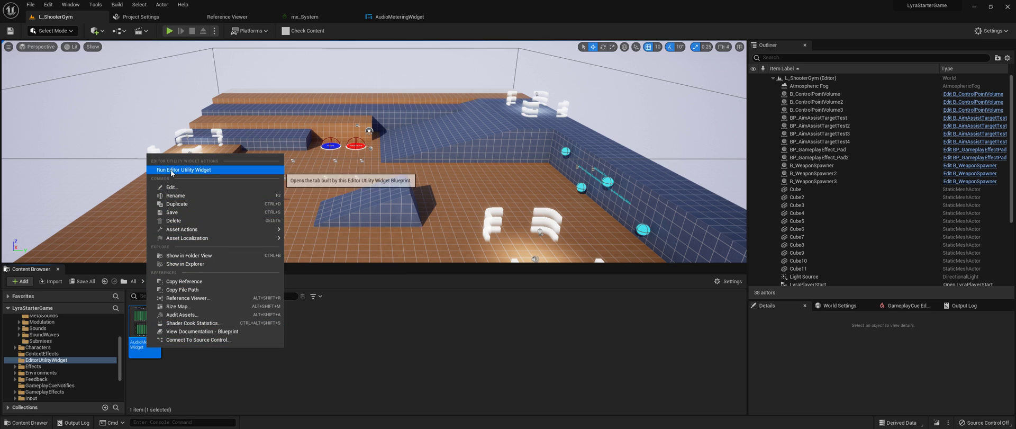
click(194, 170)
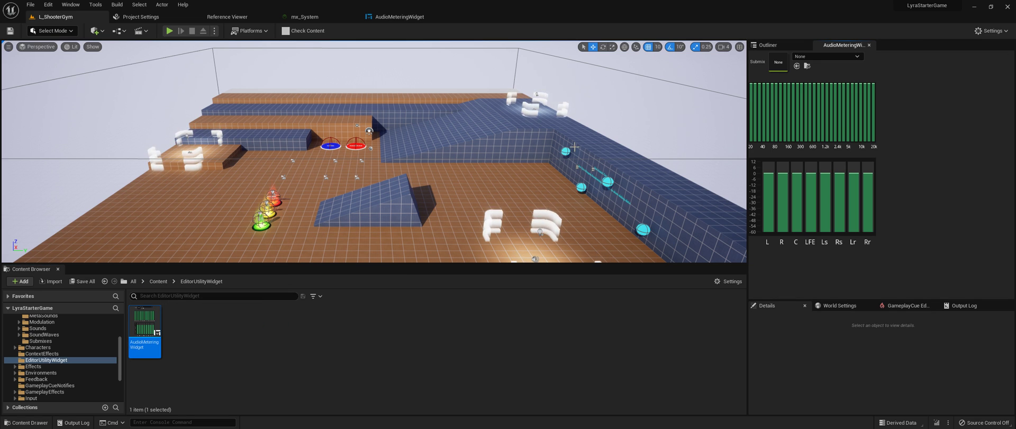
drag(859, 44, 472, 118)
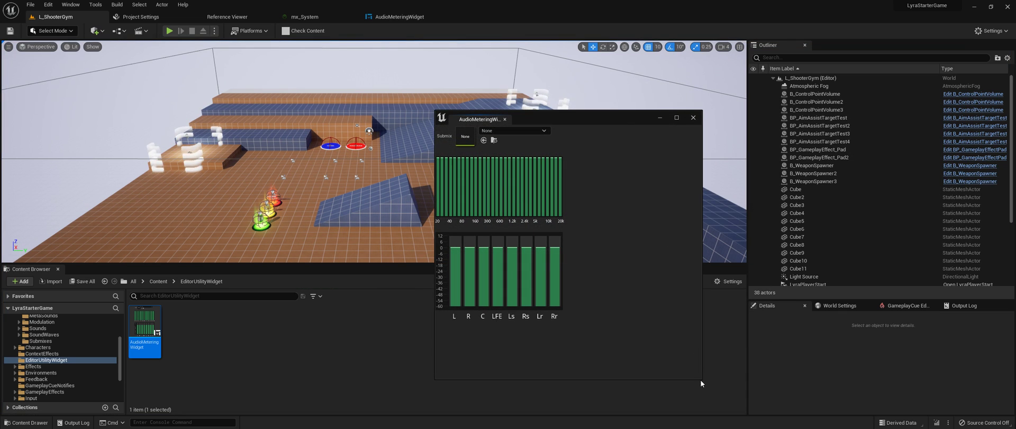
drag(702, 383, 575, 329)
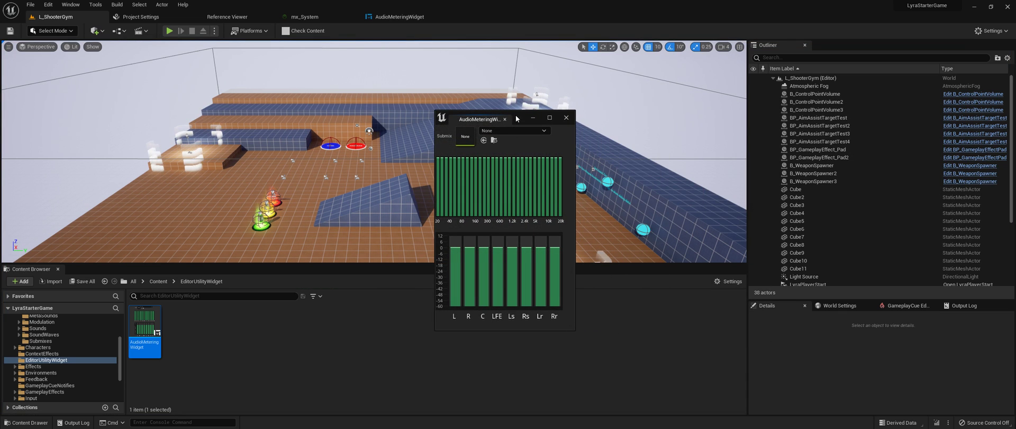
drag(516, 118, 673, 57)
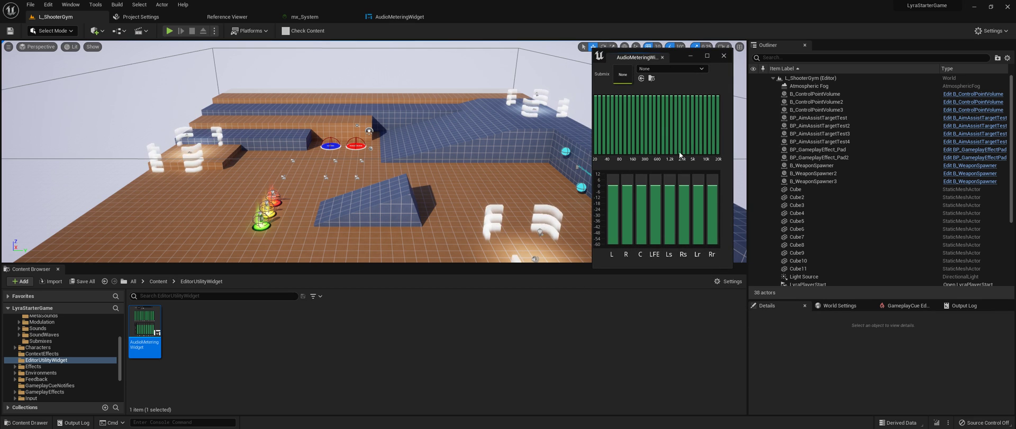
Choose MainSubmix as the widget's metered submix.
click(672, 68)
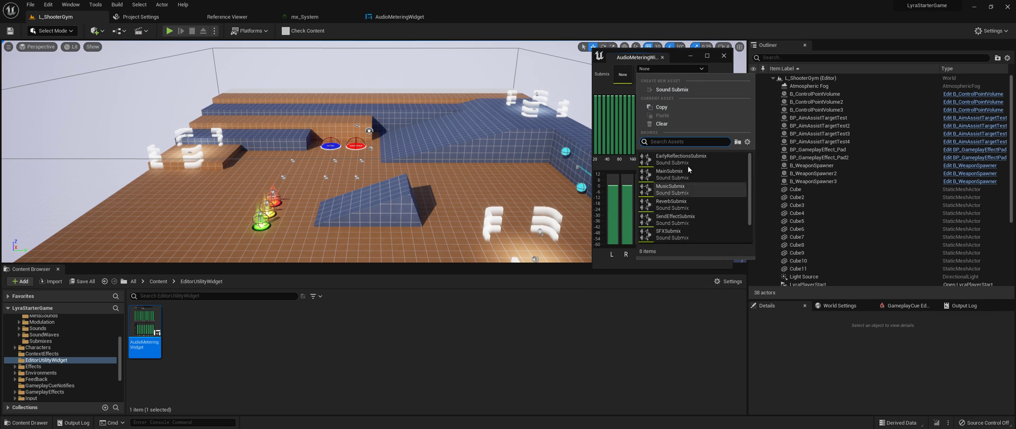
scroll(689, 190, down, 2)
scroll(689, 190, up, 2)
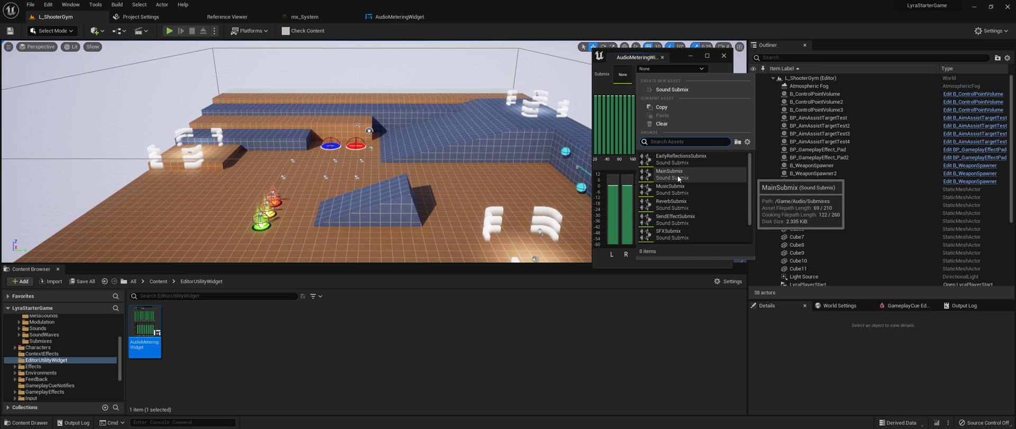
click(677, 176)
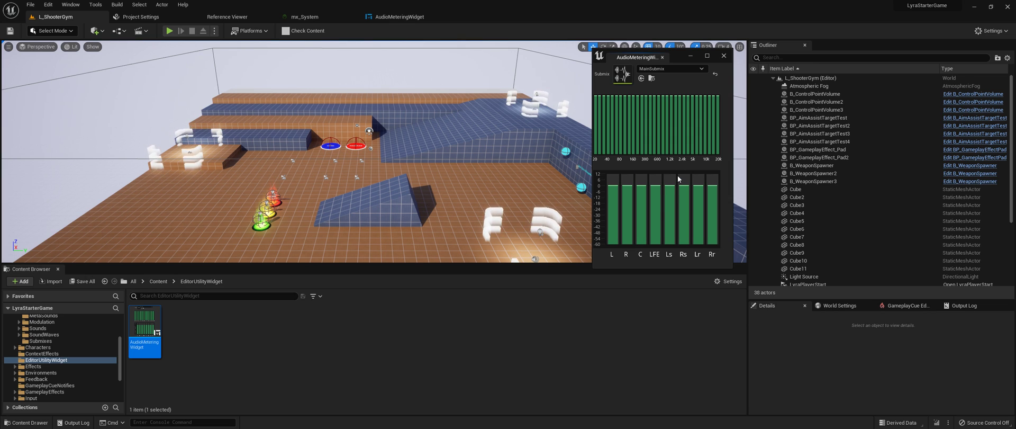
Play the level, walk forward with W to drive the meters, then stop Play-In-Editor.
click(170, 30)
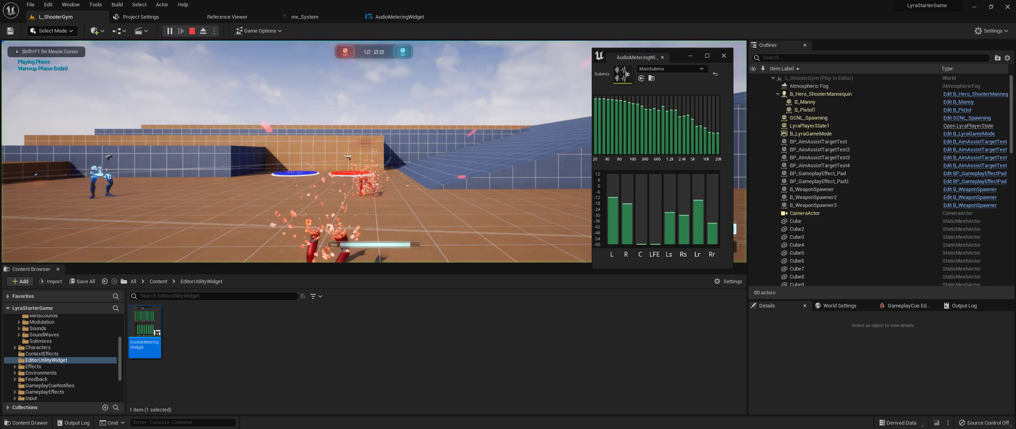
key(w)
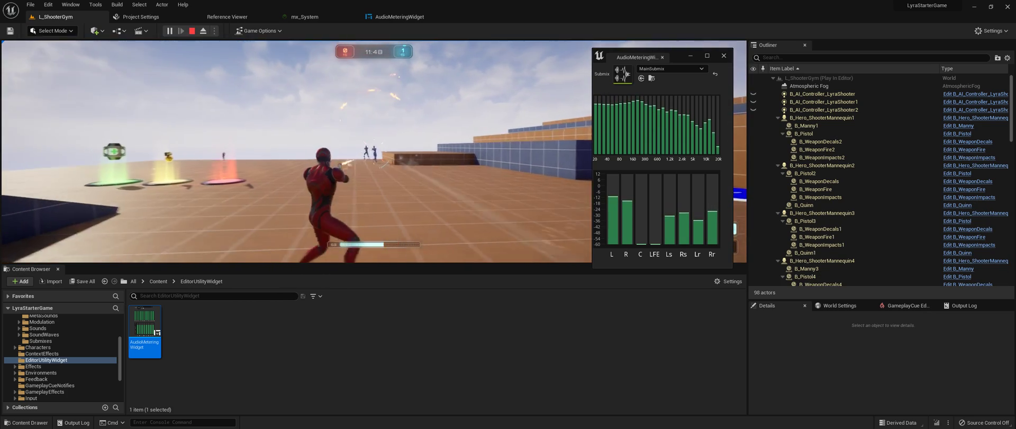
key(Escape)
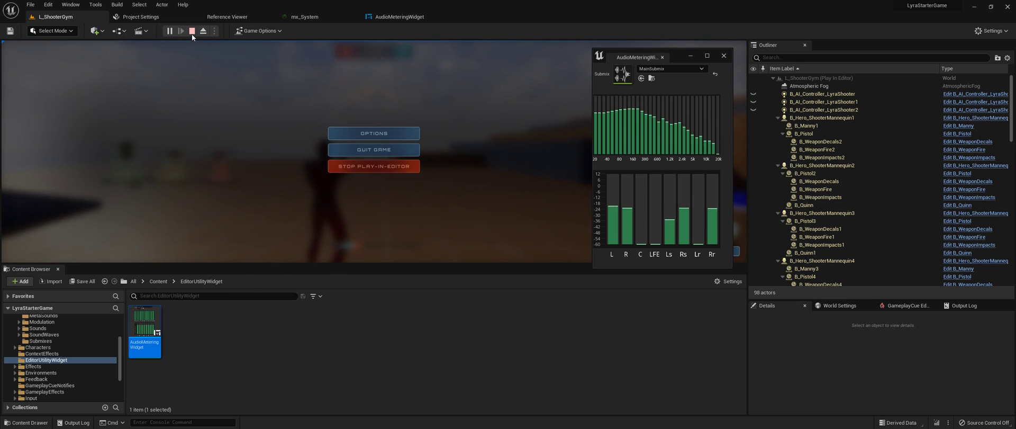
click(192, 31)
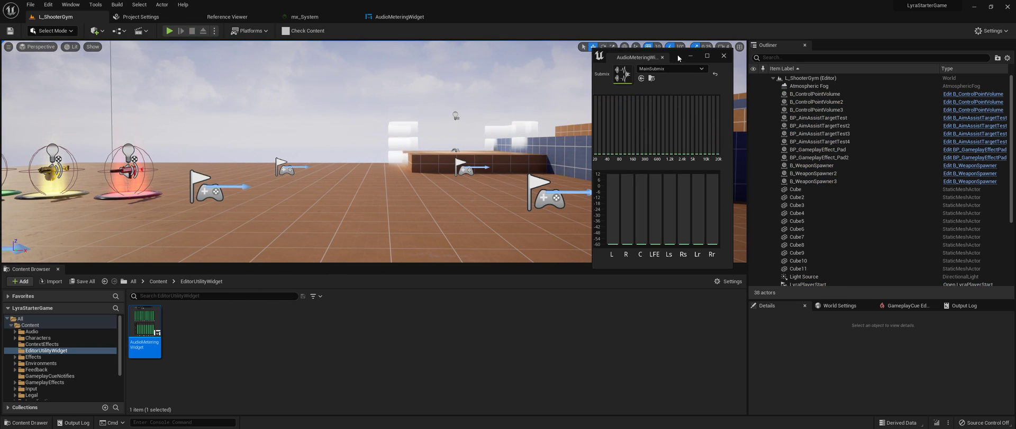
Navigate from Content to Audio > MetaSounds and open the mx_System MetaSound Source.
drag(679, 58, 680, 65)
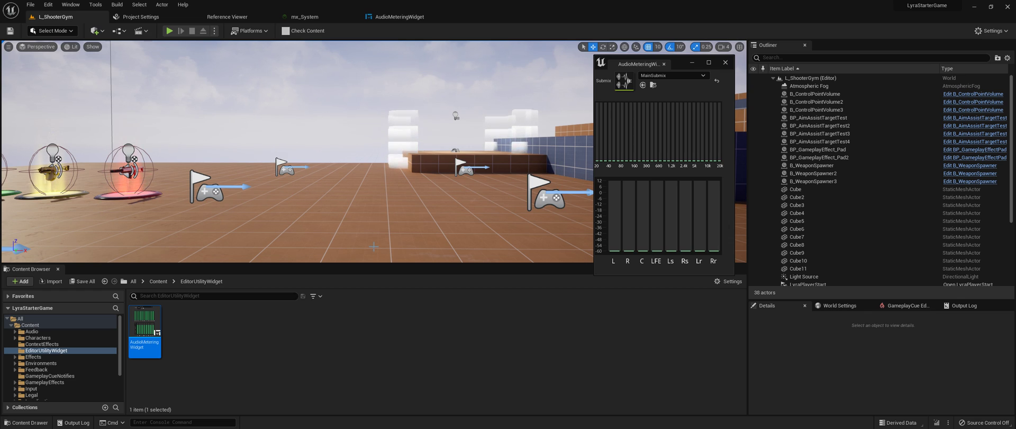
click(157, 282)
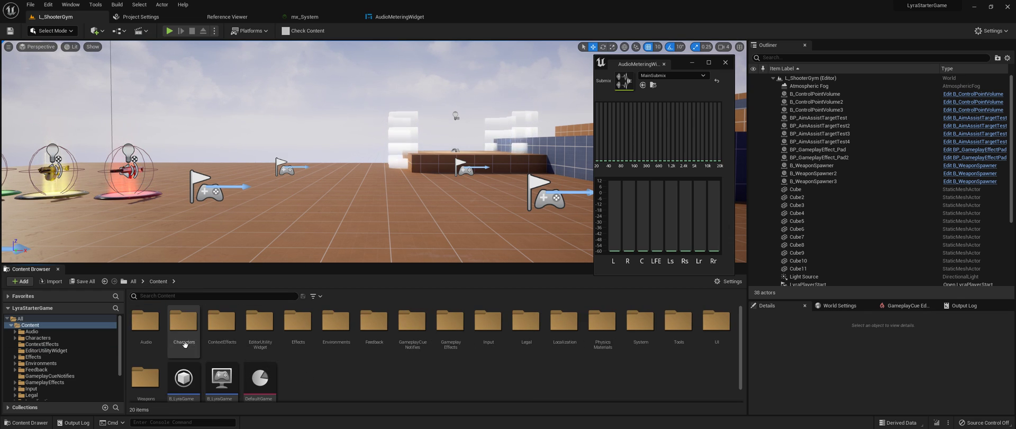
double_click(146, 323)
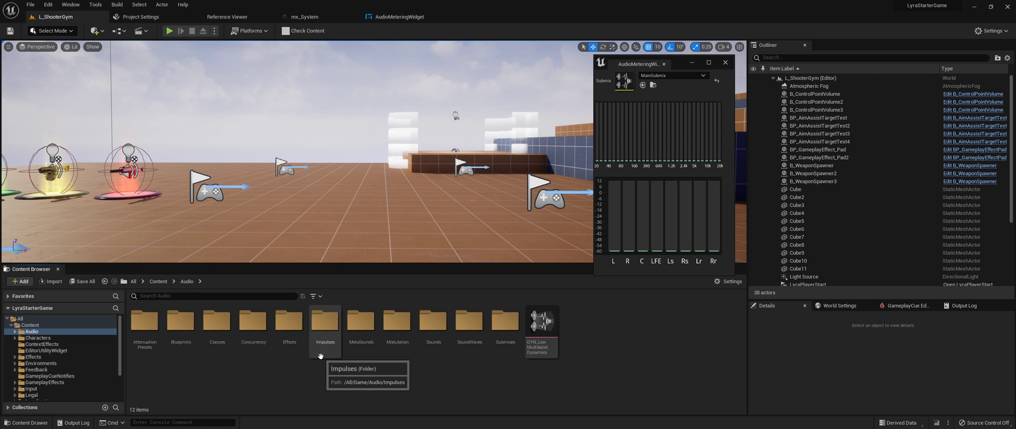
double_click(361, 321)
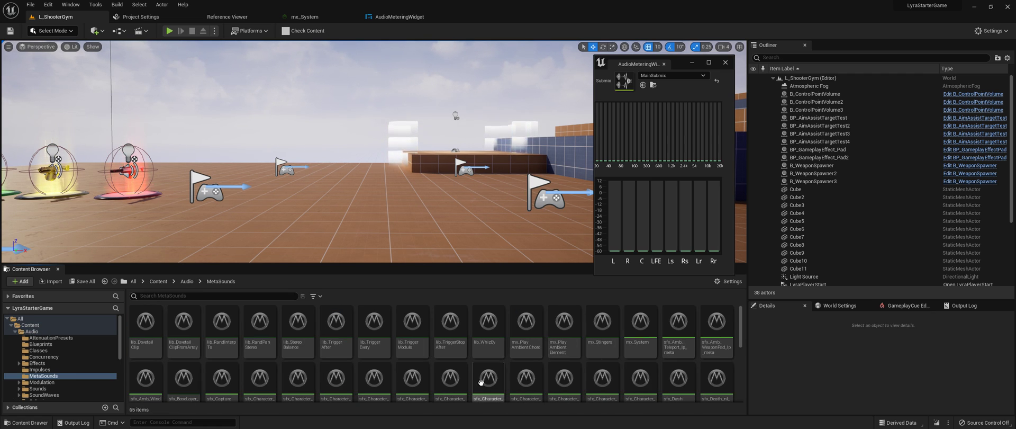
click(637, 342)
double_click(638, 341)
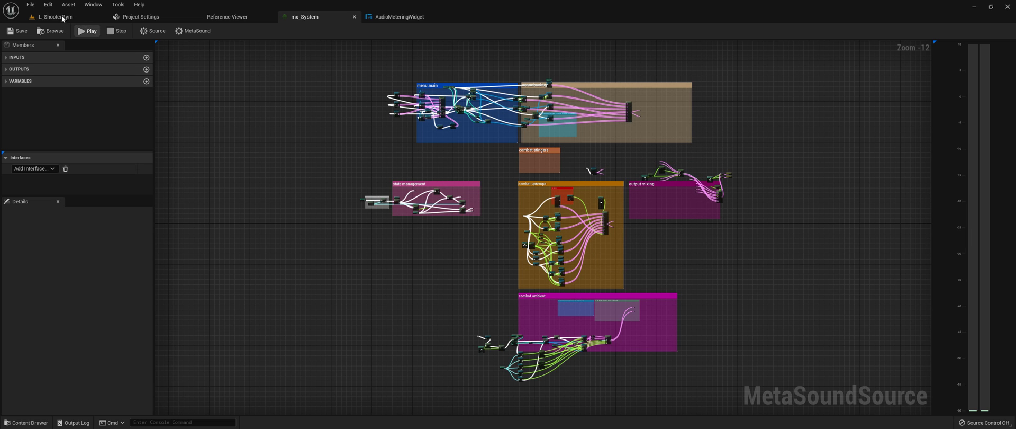
Watch the meters respond to mx_System in L_ShooterGym, then stop mx_System's playback and nudge the meter window.
click(58, 17)
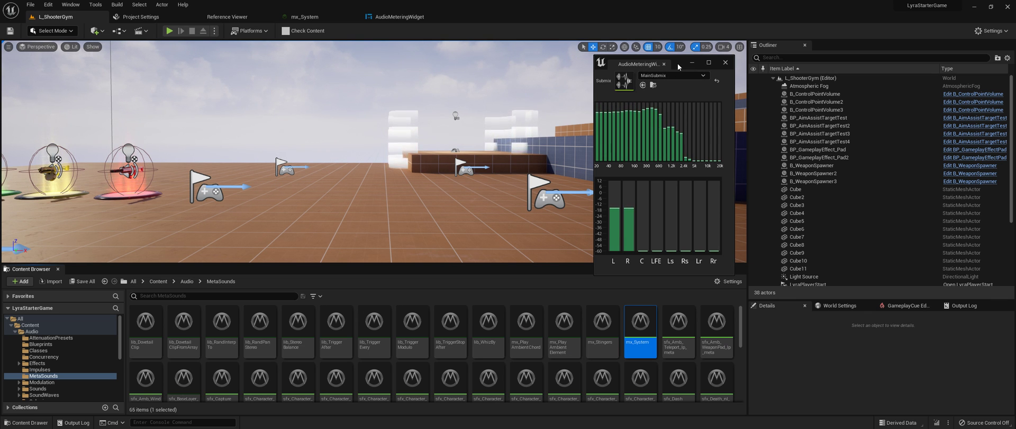
drag(678, 62, 650, 75)
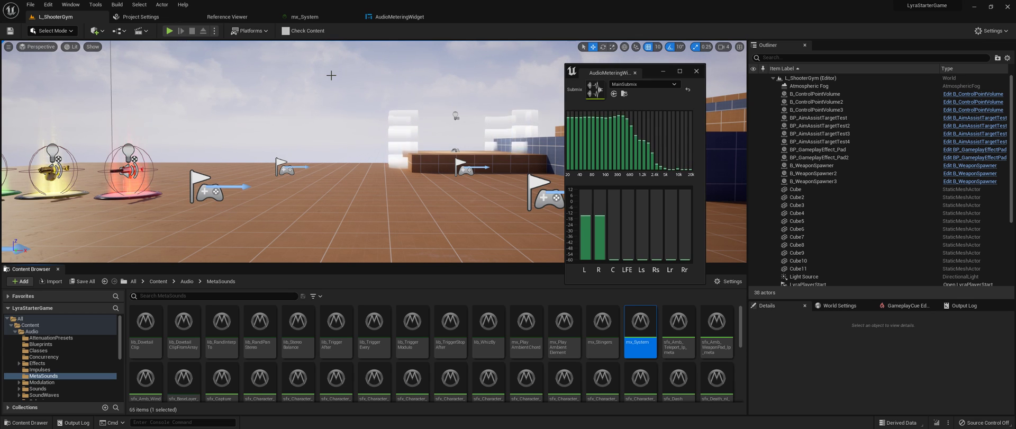
click(305, 16)
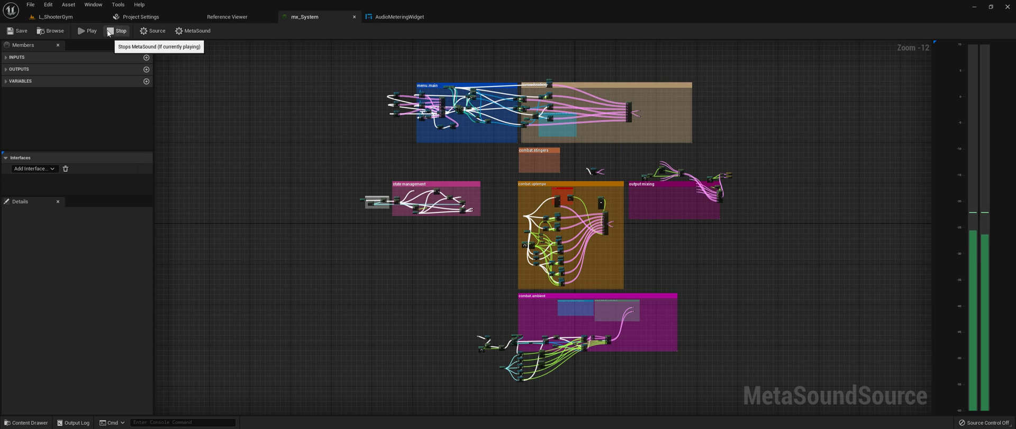
click(55, 17)
mouse_move(648, 69)
mouse_down()
mouse_move(746, 99)
mouse_move(651, 76)
mouse_up()
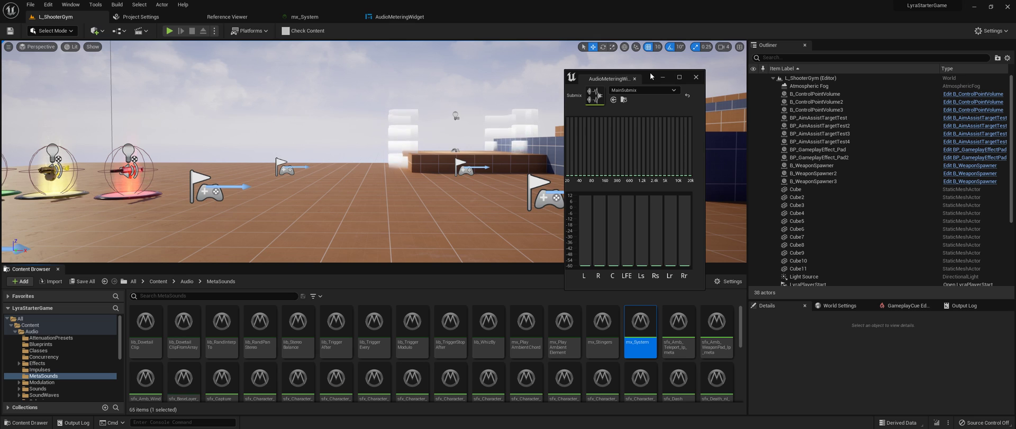